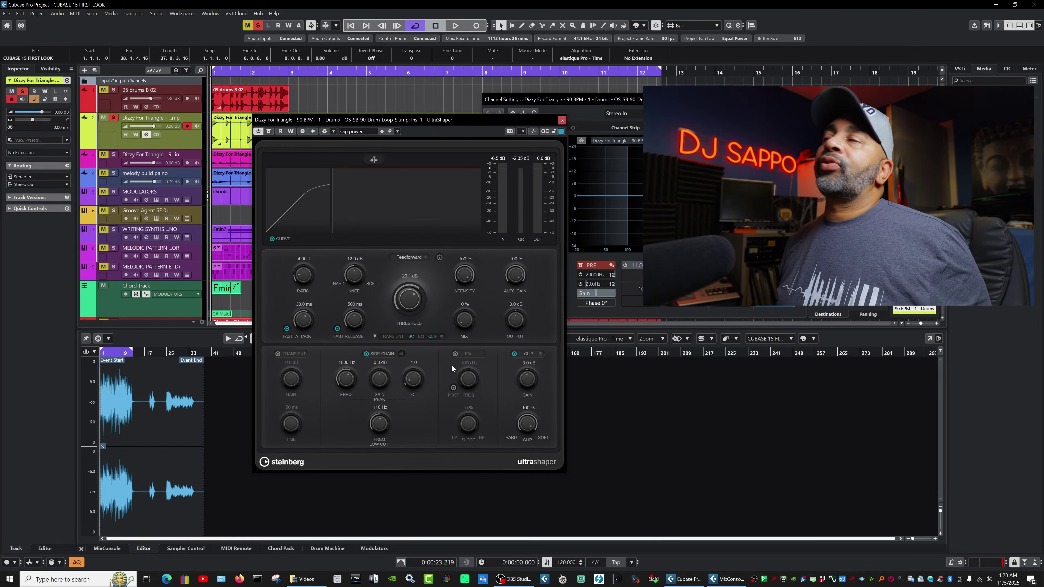
# While the drum loop plays, sweep the UltraShaper threshold down to -45.6 dB and up to -6.3 dB, and set the mix to 100%.
pyautogui.press('space')
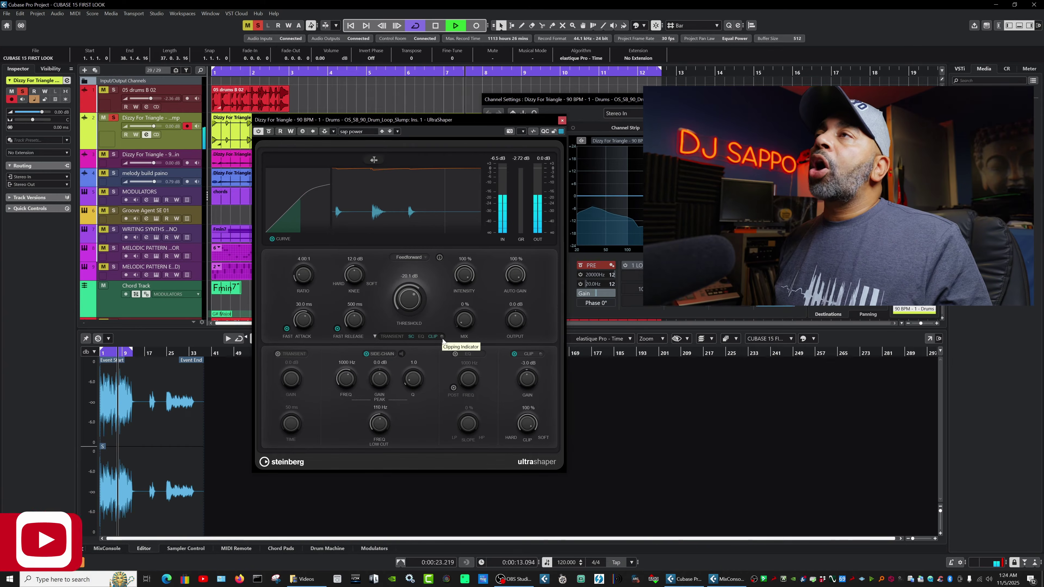
pyautogui.click(441, 336)
pyautogui.moveTo(407, 304); pyautogui.dragTo(405, 330)
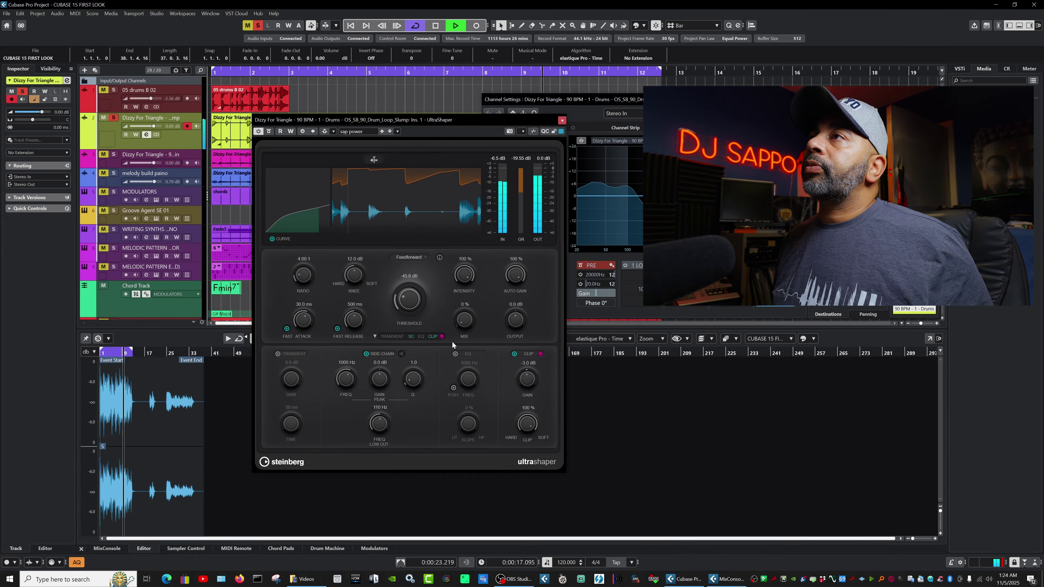
pyautogui.moveTo(422, 311); pyautogui.dragTo(427, 244)
pyautogui.moveTo(466, 327); pyautogui.dragTo(484, 252)
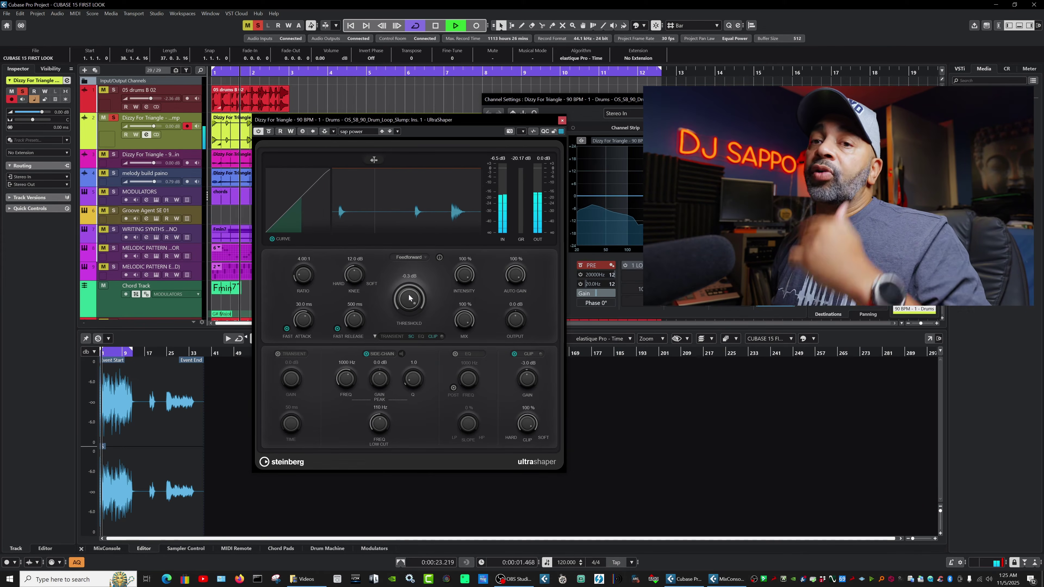
# Lower the threshold to -46.3 dB and replay the drum loop to audition the heavy compression.
pyautogui.moveTo(408, 293); pyautogui.dragTo(406, 356)
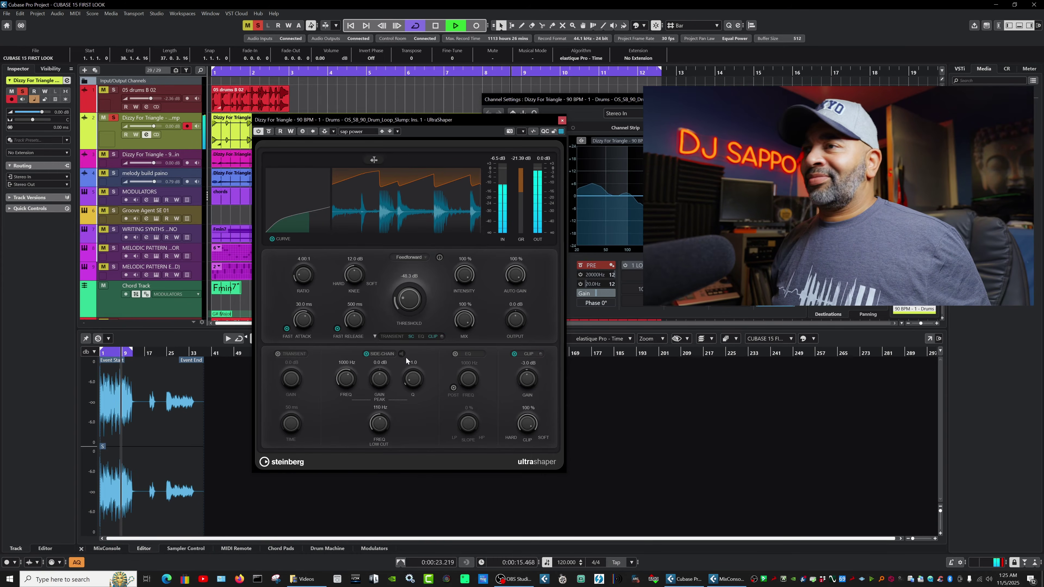
pyautogui.press('space')
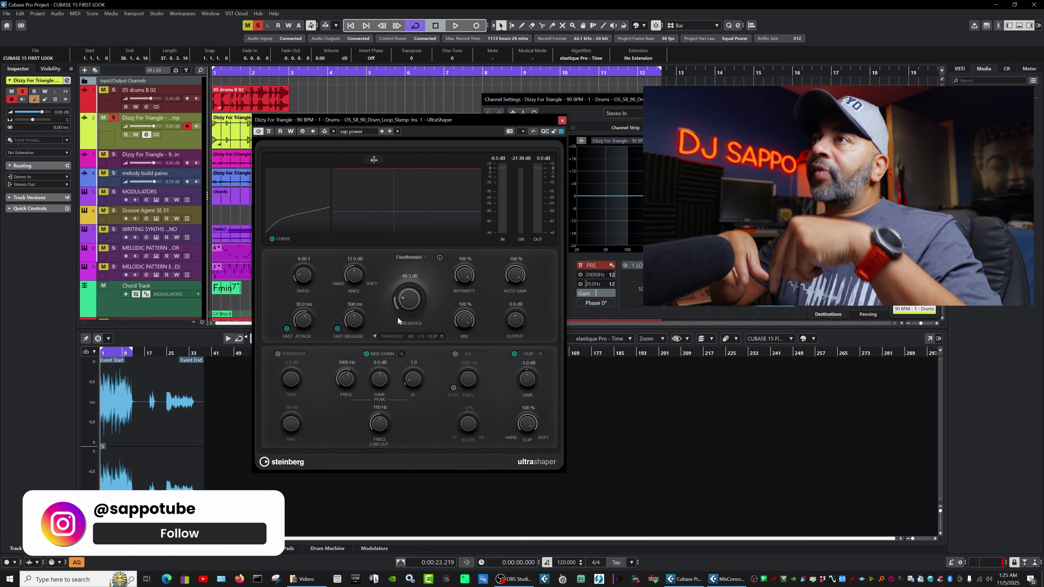
pyautogui.press('space')
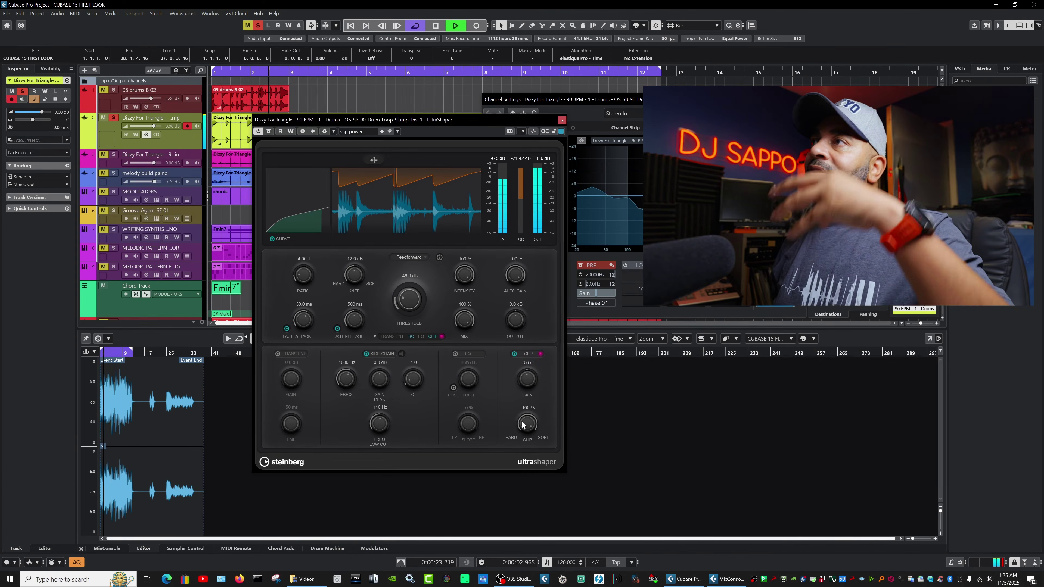
pyautogui.scroll(4, 408, 295)
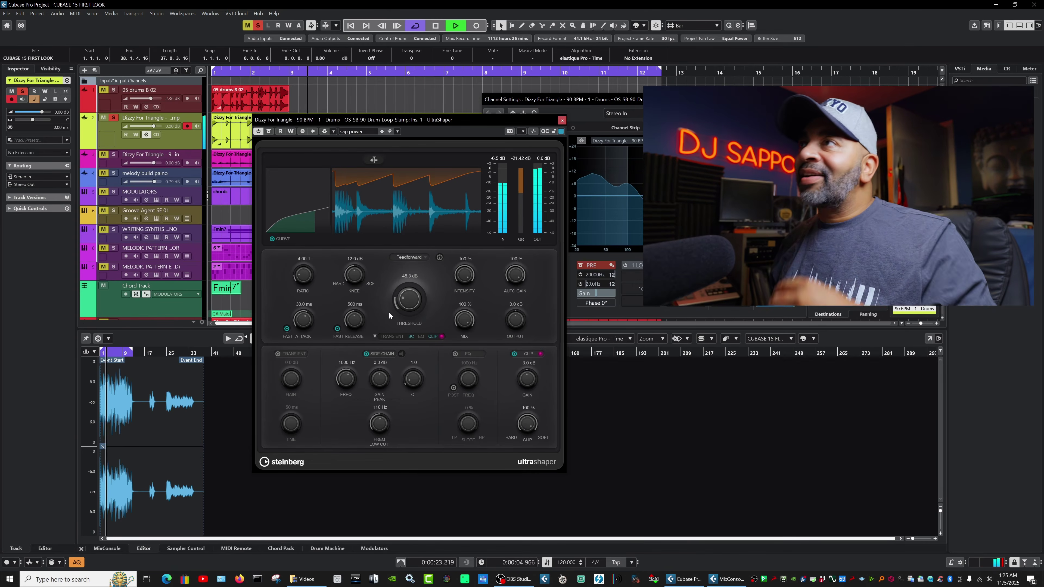
# Raise the threshold to -28.8 dB and compare the playing loop with the Clip section off and on.
pyautogui.moveTo(409, 295); pyautogui.dragTo(415, 282)
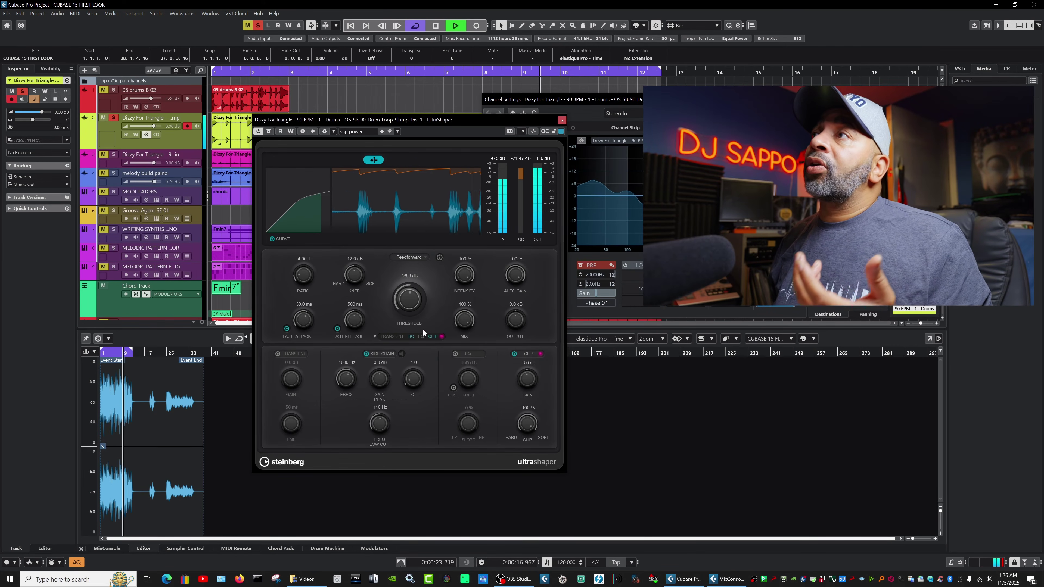
pyautogui.click(515, 354)
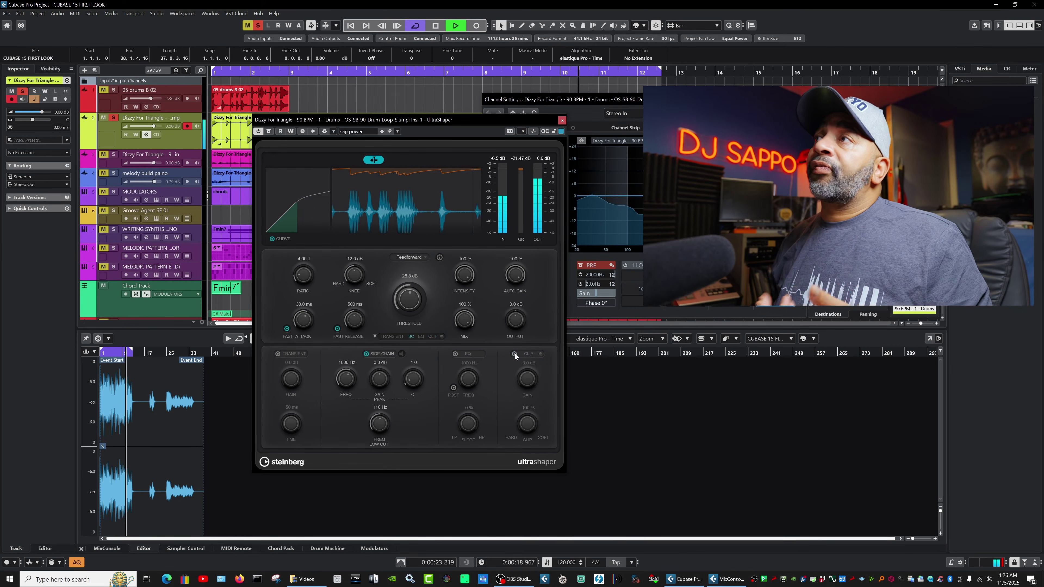
pyautogui.click(514, 353)
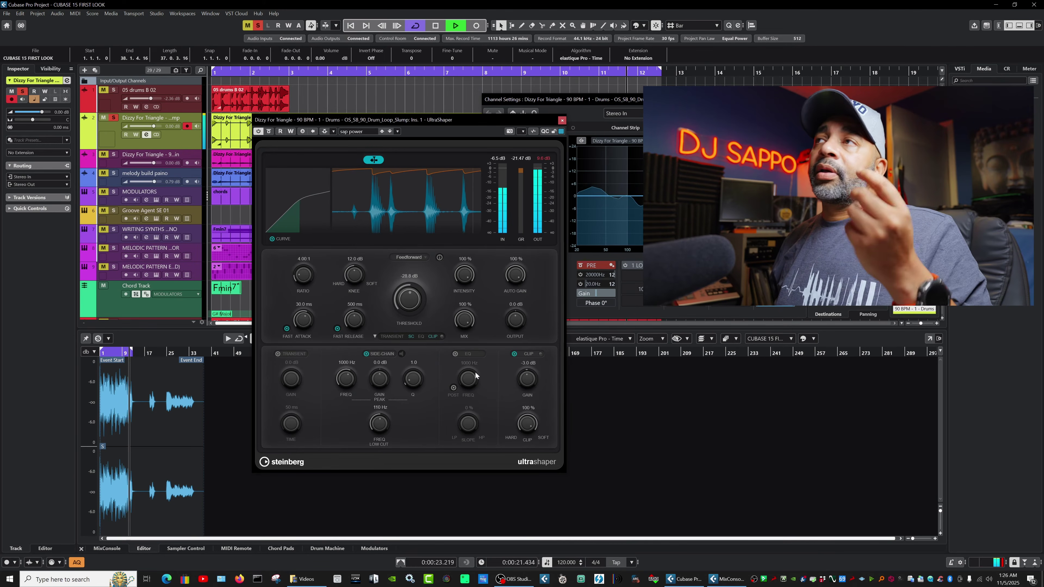
# Enable the Transient section with 4.0 dB gain and a 23 ms time, auditioning it on the drum loop.
pyautogui.click(278, 354)
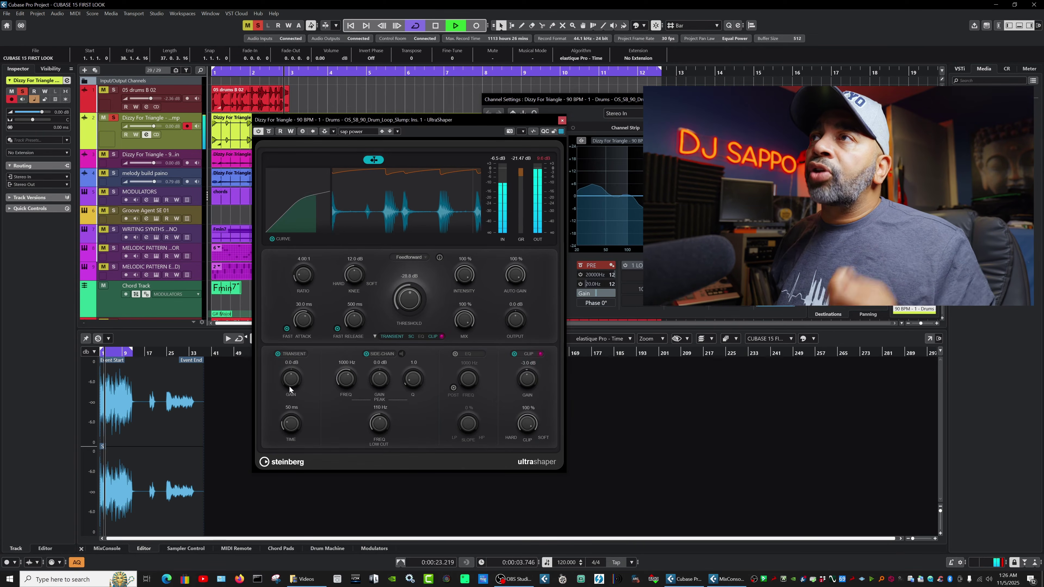
pyautogui.moveTo(289, 381)
pyautogui.mouseDown()
pyautogui.moveTo(288, 415)
pyautogui.moveTo(305, 335)
pyautogui.moveTo(295, 379)
pyautogui.mouseUp()
pyautogui.press('space')
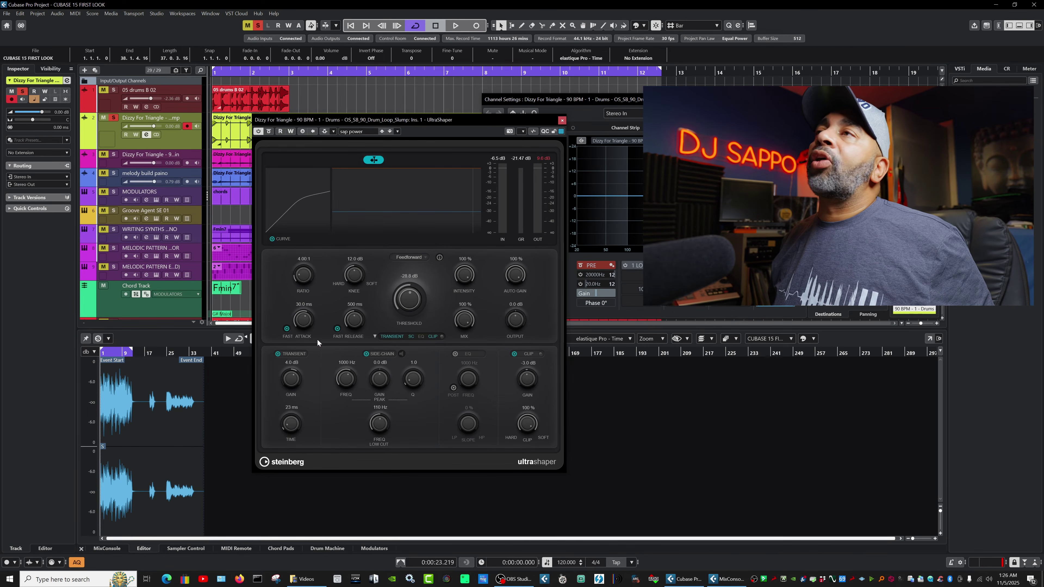
# Replay the drum loop with the threshold lowered to -47.1 dB.
pyautogui.scroll(-3, 406, 303)
pyautogui.press('space')
pyautogui.moveTo(406, 303); pyautogui.dragTo(403, 319)
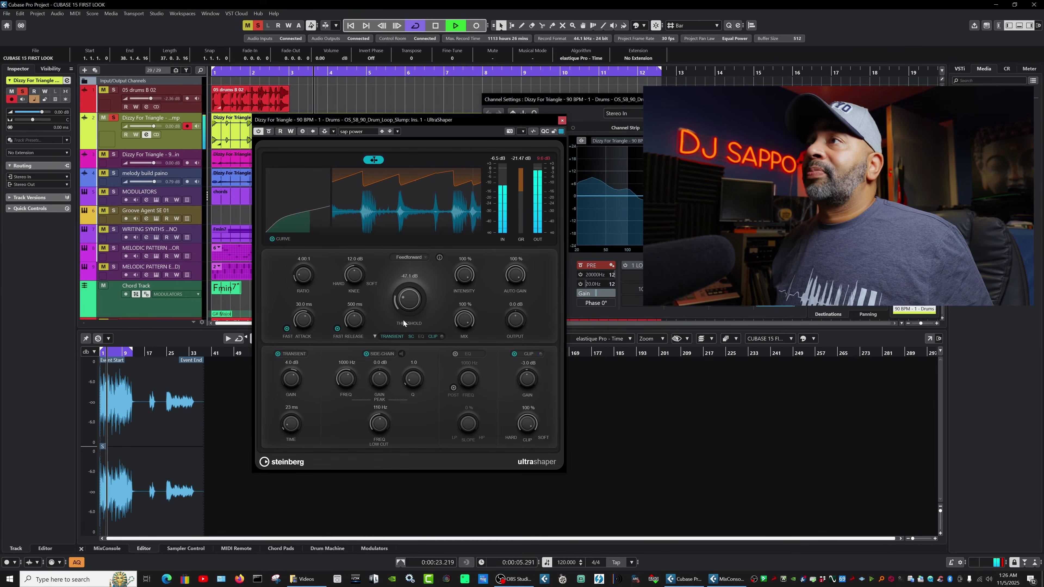
pyautogui.press('space')
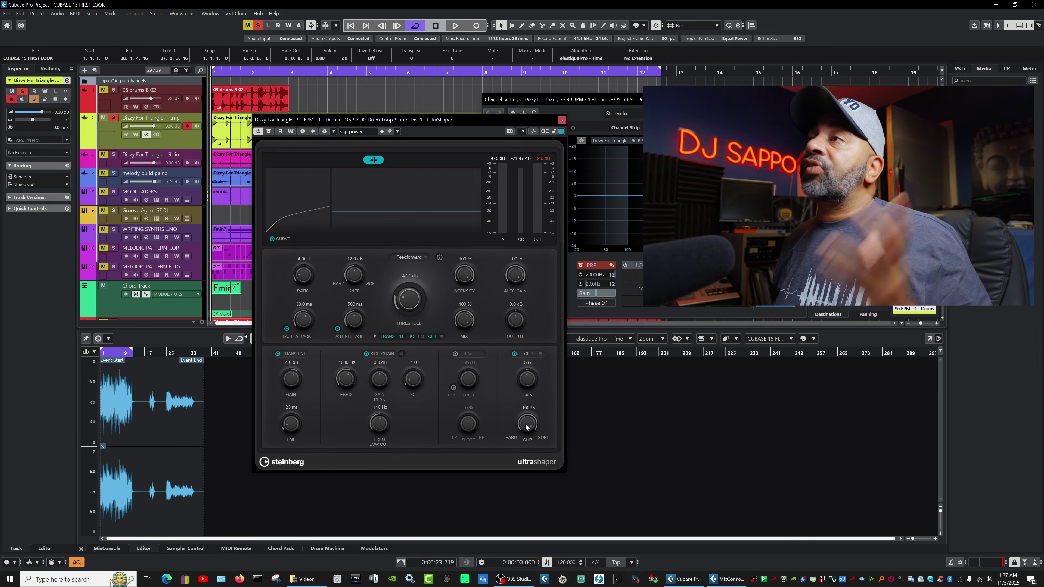
# Set the clip character to fully hard at 0%, try a strong clip gain boost during playback, and reduce the gain to 2.6 dB.
pyautogui.press('space')
pyautogui.moveTo(526, 426); pyautogui.dragTo(518, 503)
pyautogui.moveTo(527, 381); pyautogui.dragTo(535, 360)
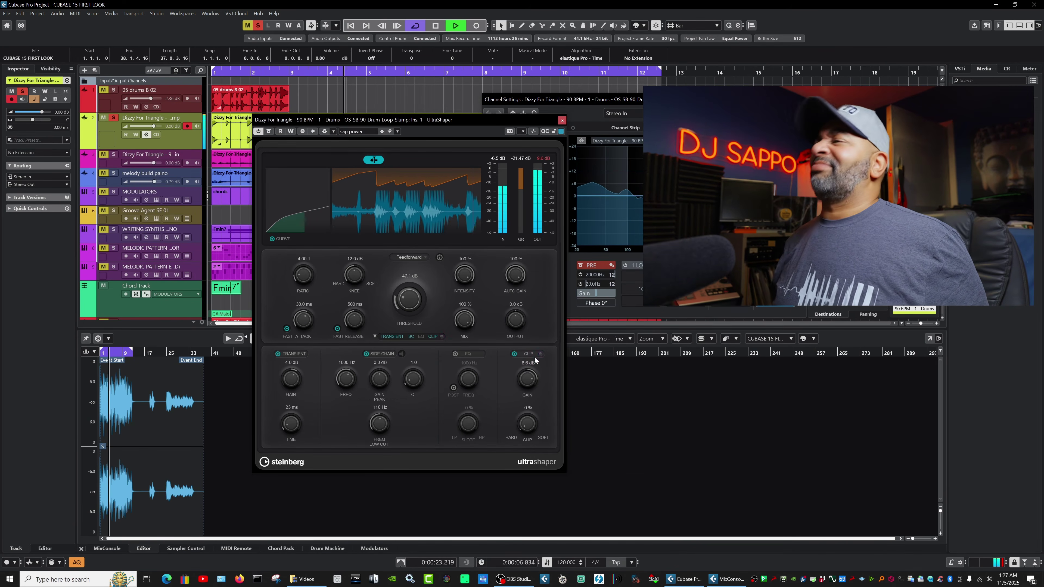
pyautogui.press('space')
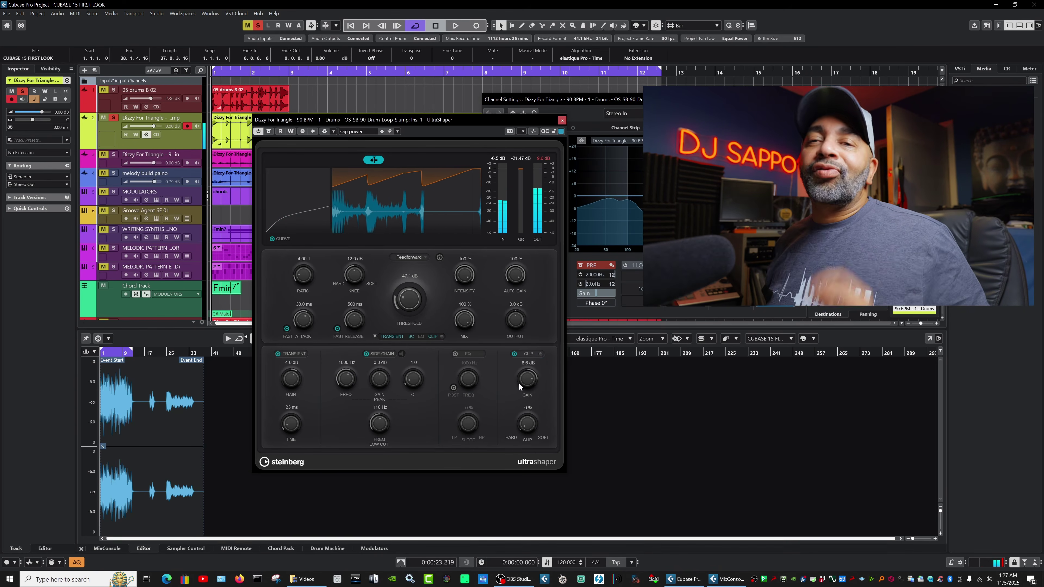
pyautogui.scroll(-2, 528, 378)
pyautogui.moveTo(528, 379)
pyautogui.mouseDown()
pyautogui.moveTo(527, 395)
pyautogui.moveTo(526, 385)
pyautogui.mouseUp()
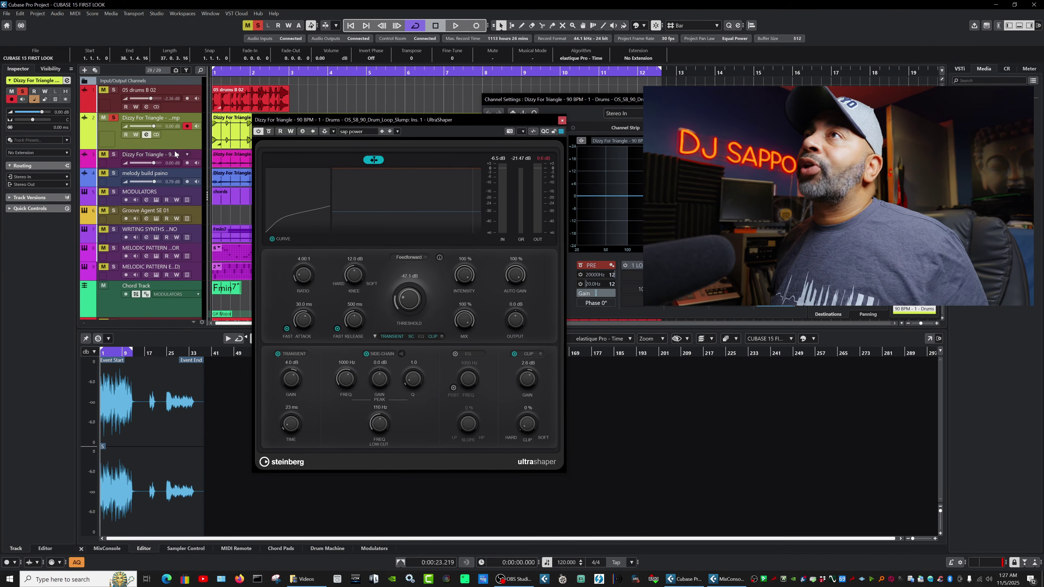
# Solo the second Dizzy For Triangle track, double bass and REECE BASS so they play along with the drums.
pyautogui.click(102, 156)
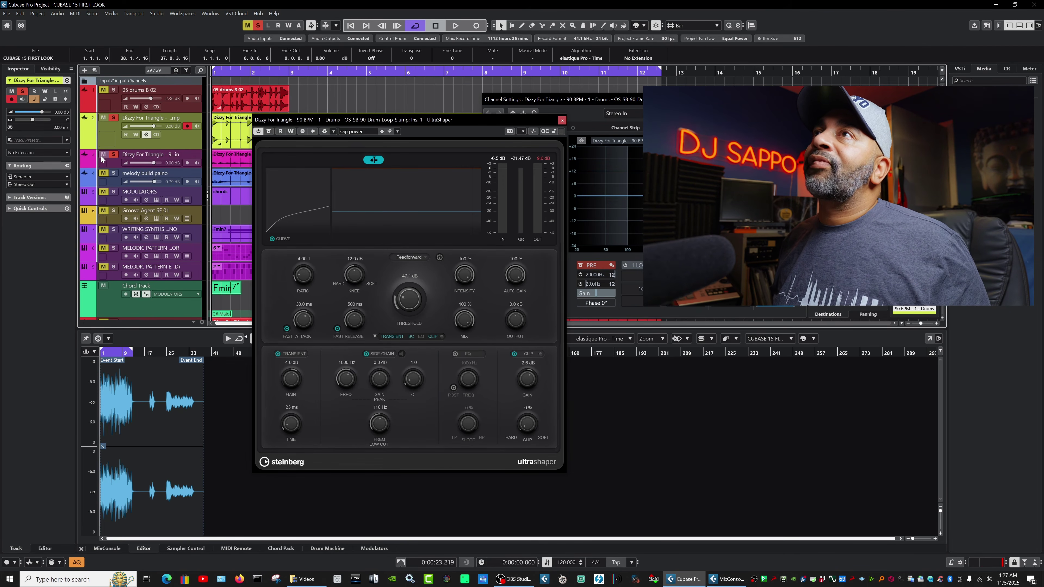
pyautogui.scroll(-4, 105, 218)
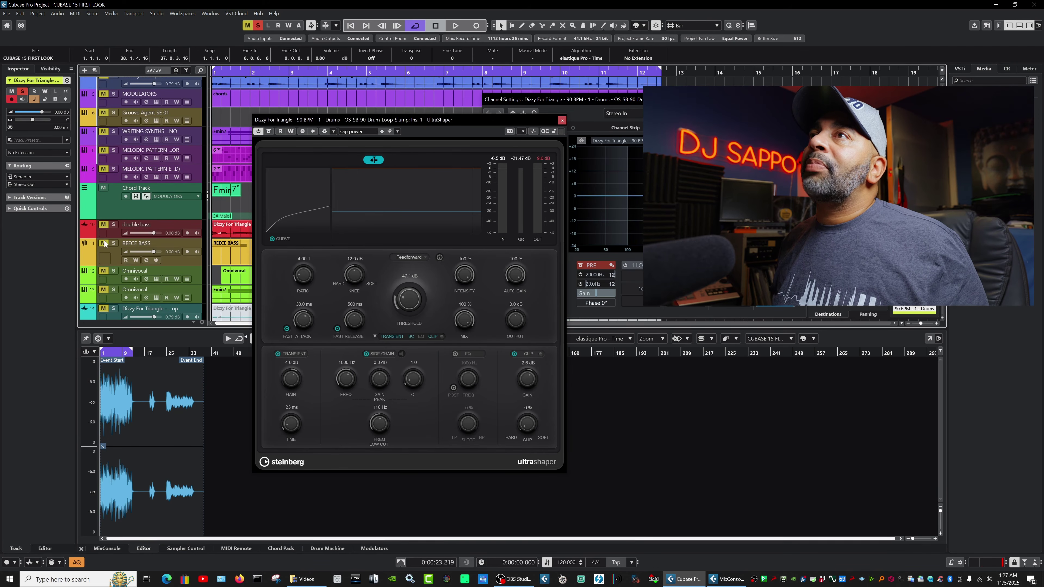
pyautogui.click(101, 224)
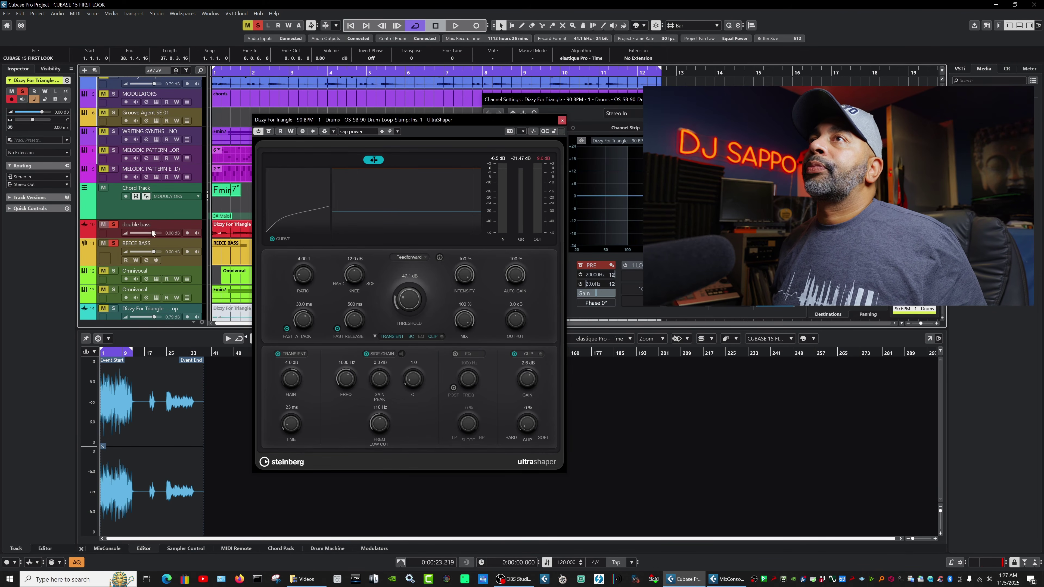
# Play the soloed tracks and set the threshold to -25.2 dB and the clip gain to -1.2 dB.
pyautogui.press('space')
pyautogui.moveTo(410, 304); pyautogui.dragTo(410, 276)
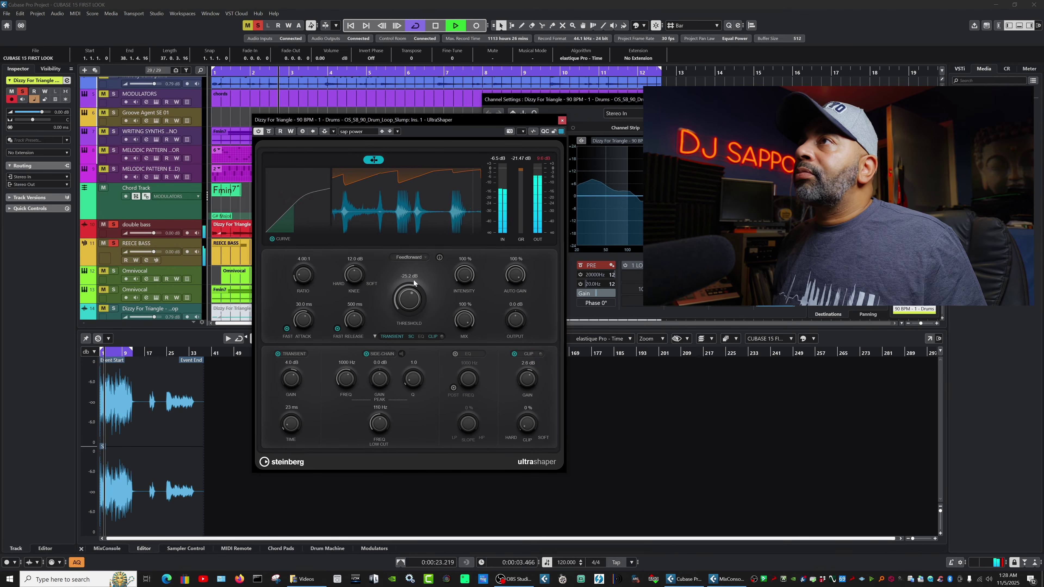
pyautogui.moveTo(526, 379); pyautogui.dragTo(523, 385)
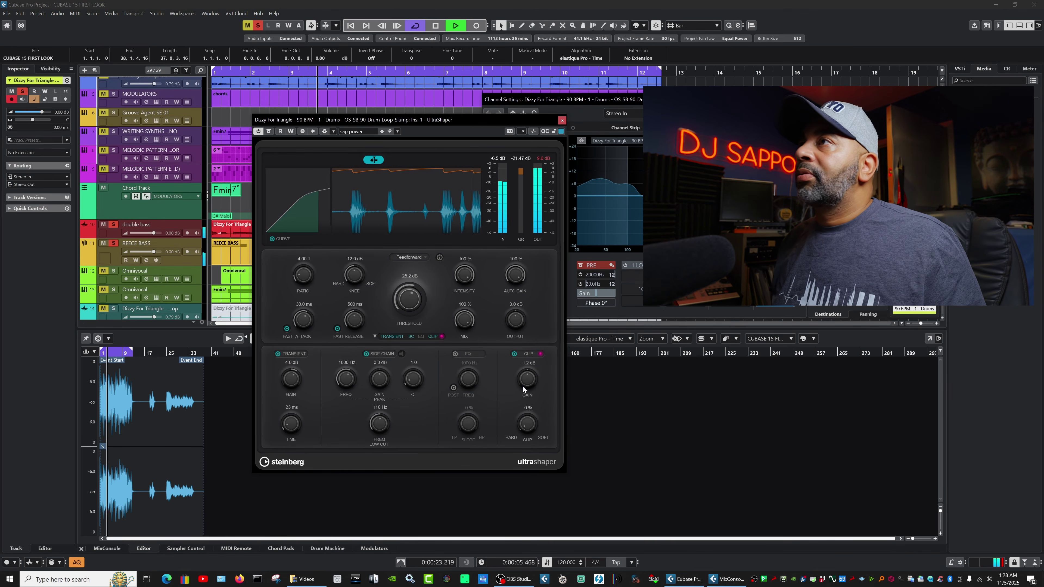
# Soften the clip character to 79% and set the transient gain to -6.3 dB during playback.
pyautogui.moveTo(527, 423); pyautogui.dragTo(535, 368)
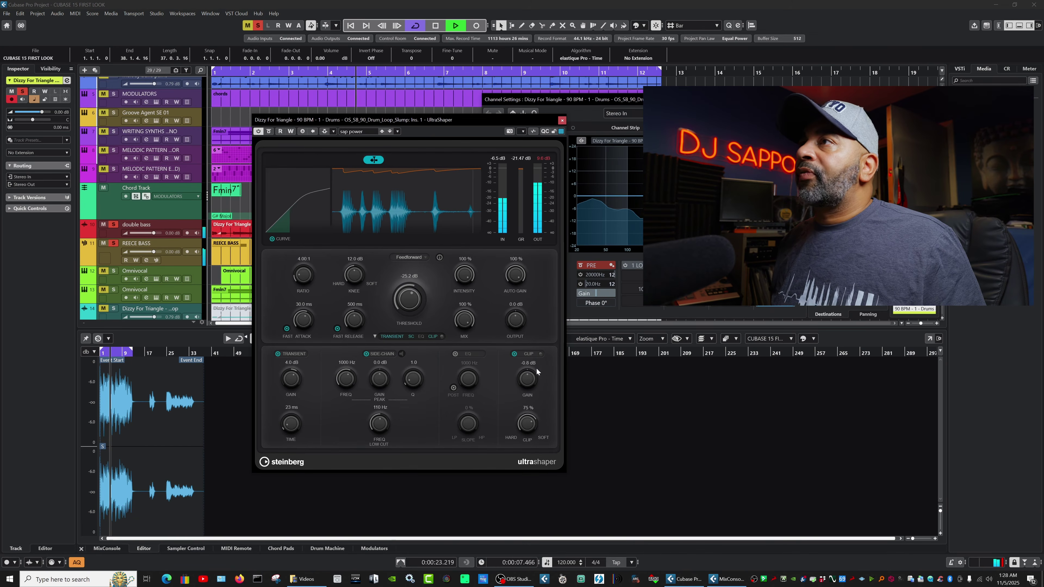
pyautogui.moveTo(295, 384); pyautogui.dragTo(290, 405)
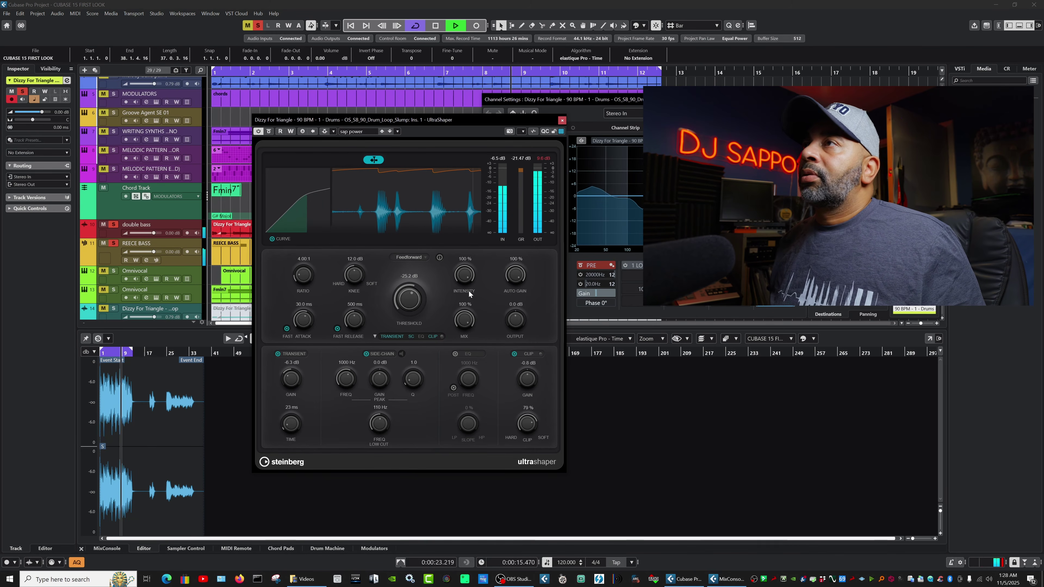
pyautogui.press('space')
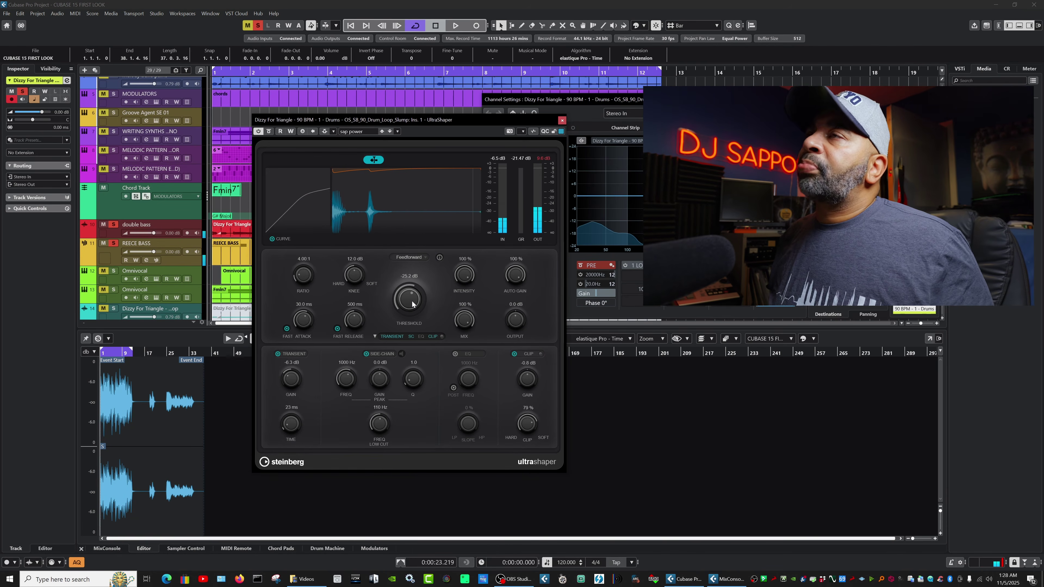
# Set the threshold to -35.4 dB and the auto gain to 80%, auditioning the soloed tracks.
pyautogui.press('space')
pyautogui.moveTo(412, 304); pyautogui.dragTo(409, 312)
pyautogui.press('space')
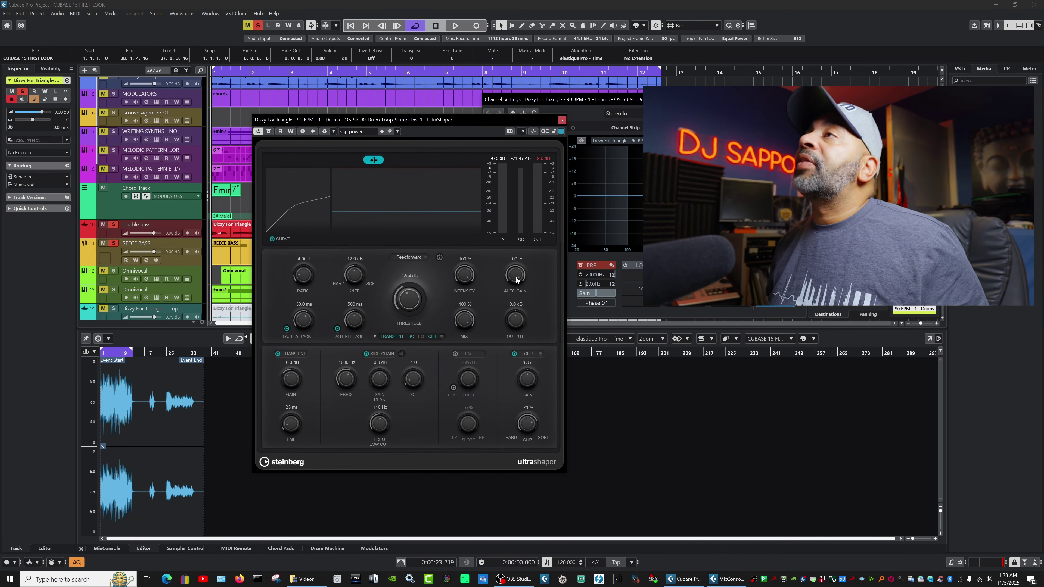
pyautogui.press('space')
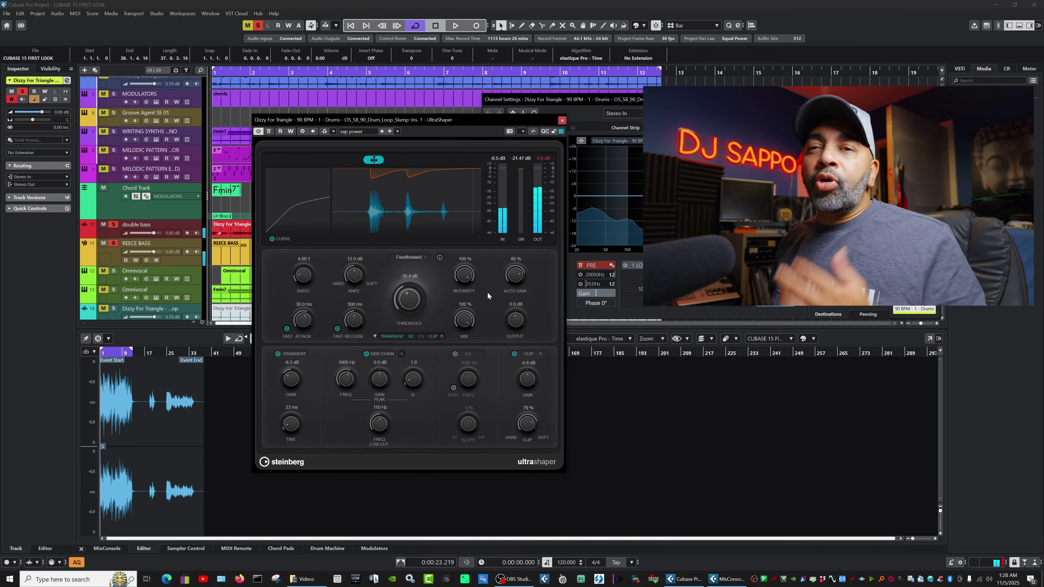
# Reduce the compressor's mix to about 70% and play the soloed tracks to audition the blend.
pyautogui.press('space')
pyautogui.press('space')
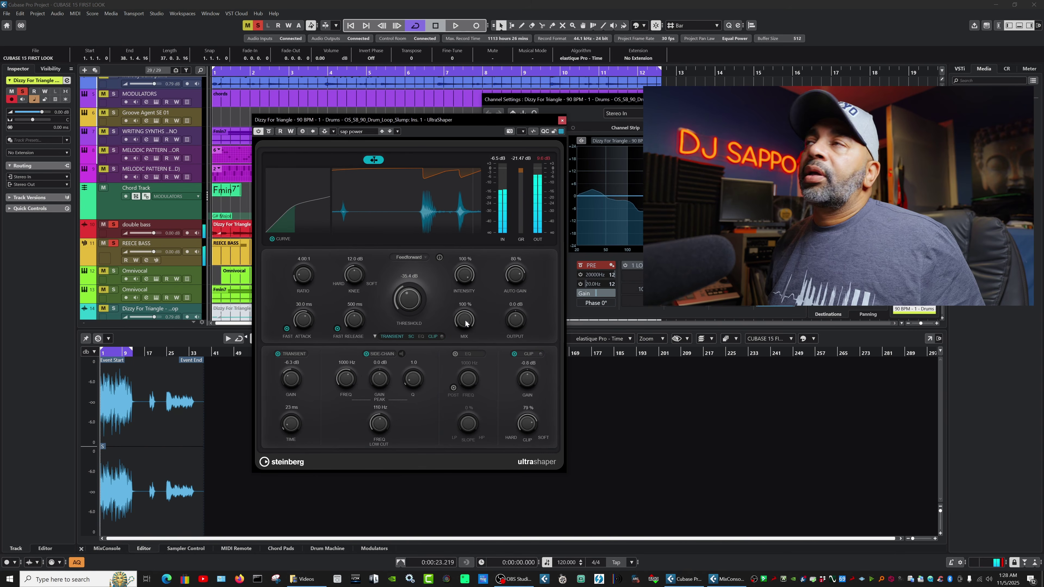
pyautogui.scroll(-1, 464, 323)
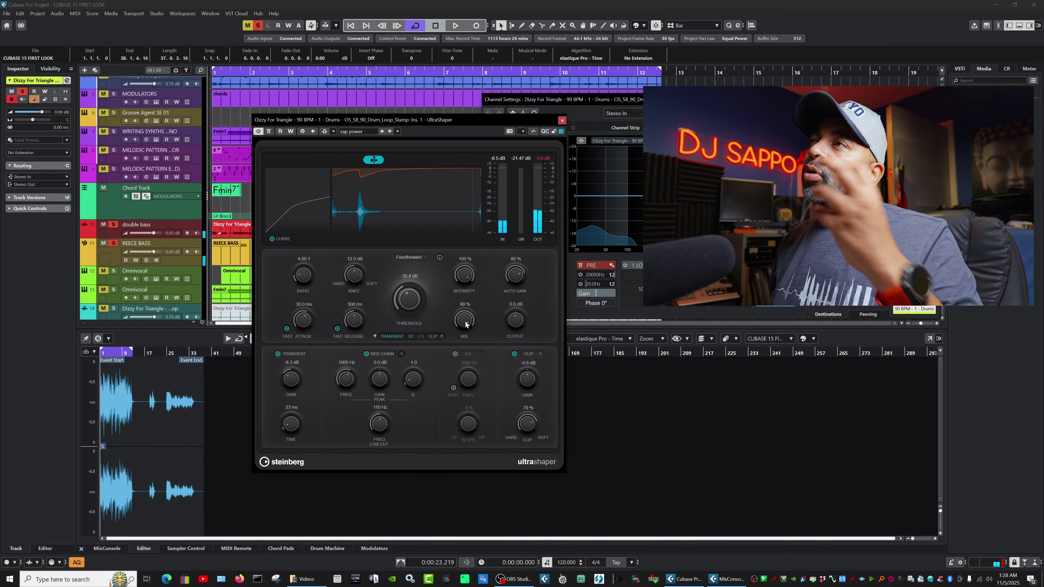
pyautogui.moveTo(464, 323); pyautogui.dragTo(464, 334)
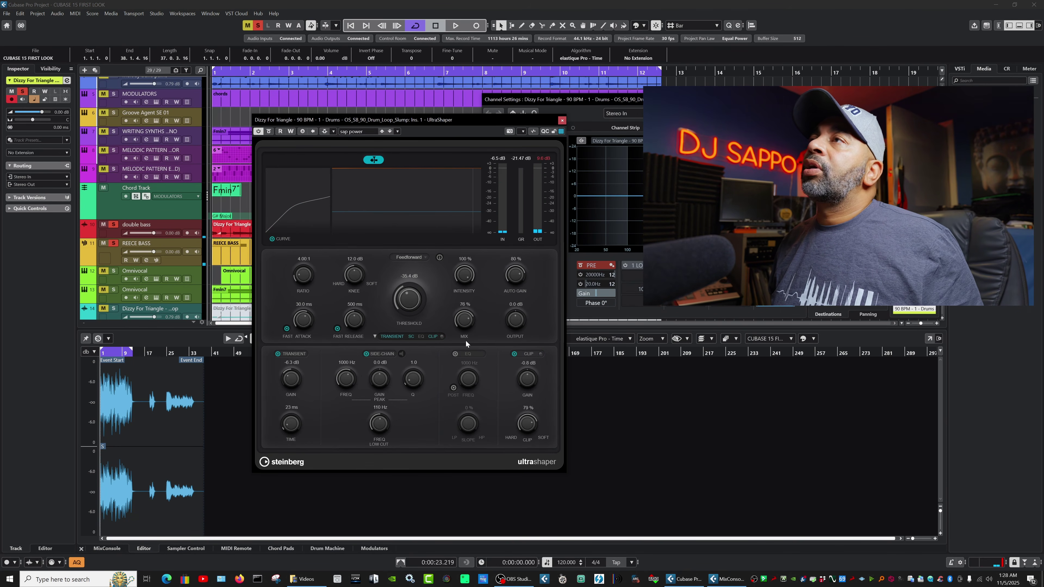
pyautogui.press('space')
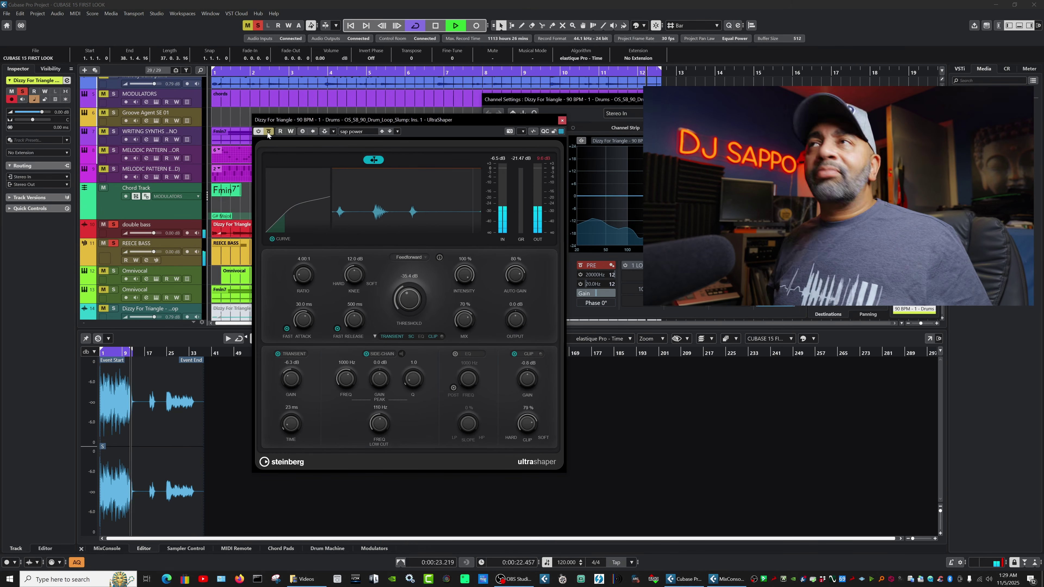
pyautogui.press('space')
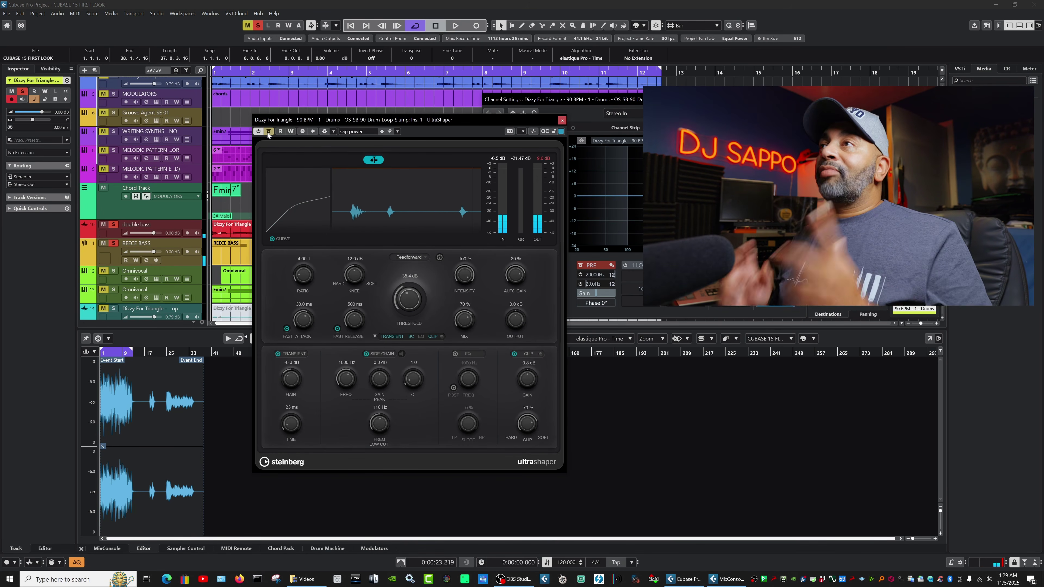